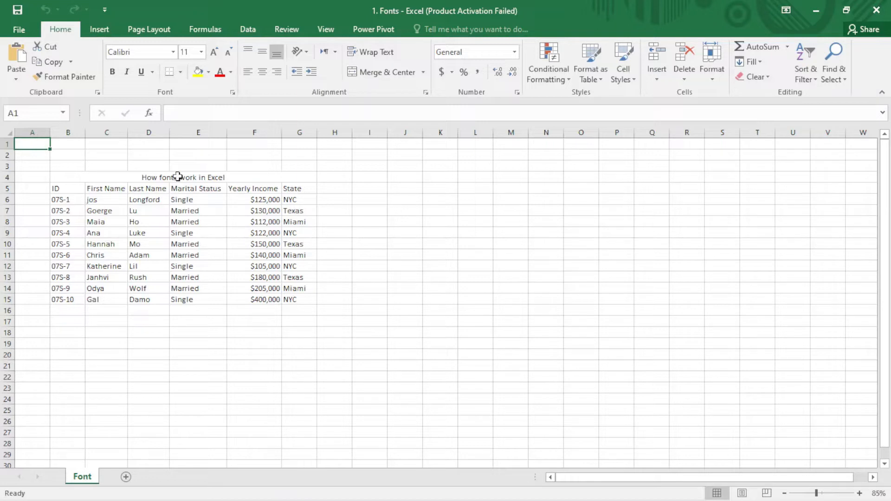
# Set the font of the merged title "How fonts work in Excel" in row 4 to Arial Black
pyautogui.click(170, 178)
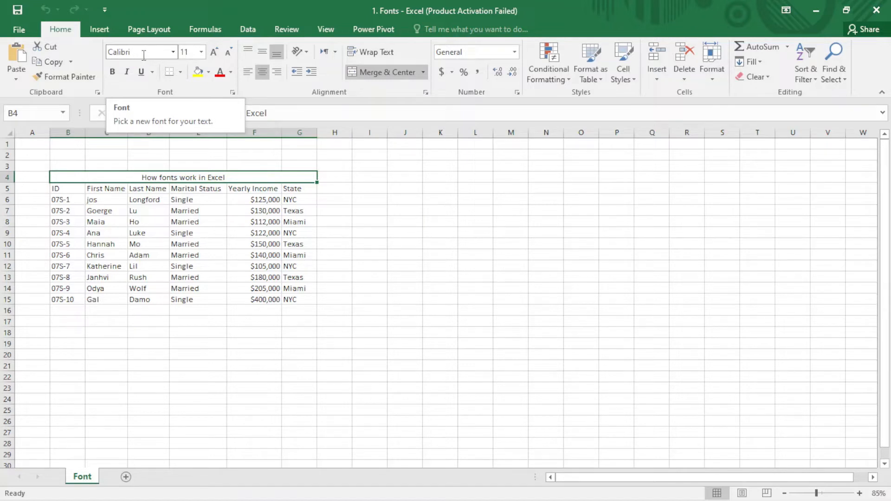
pyautogui.click(174, 51)
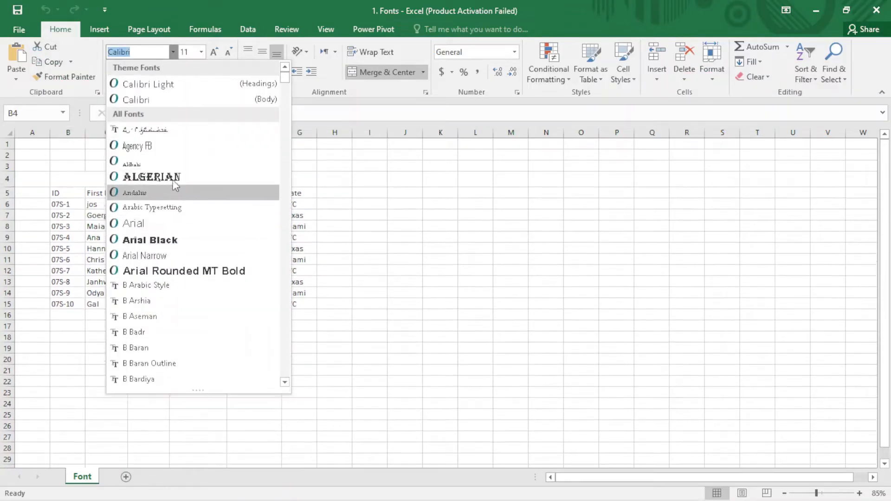
pyautogui.click(171, 244)
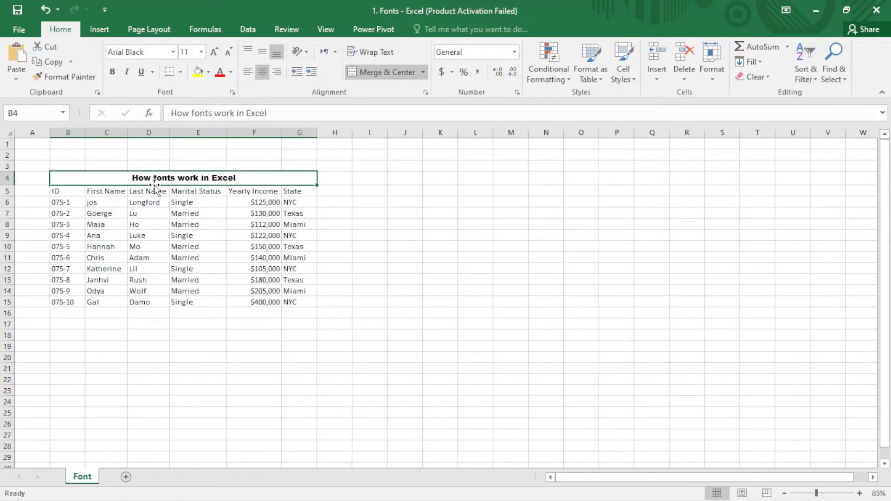
# Set the title's font size to 36
pyautogui.scroll(1, 153, 187)
pyautogui.scroll(2, 152, 185)
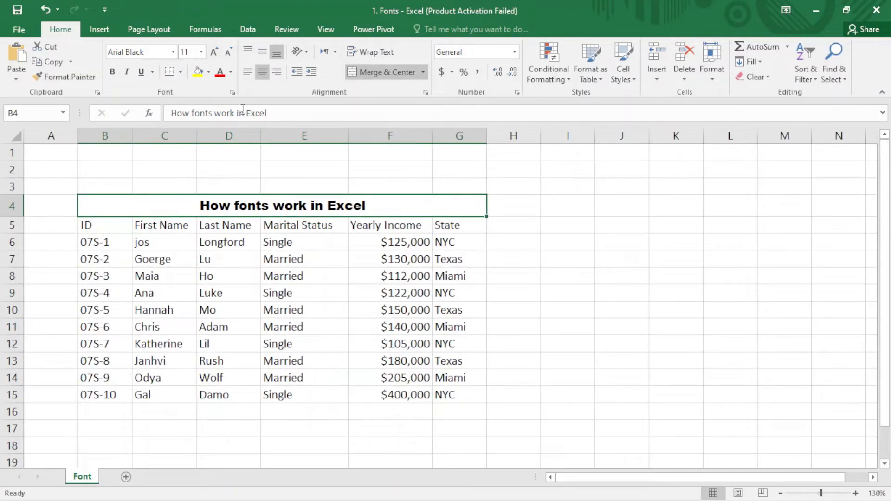
pyautogui.click(201, 52)
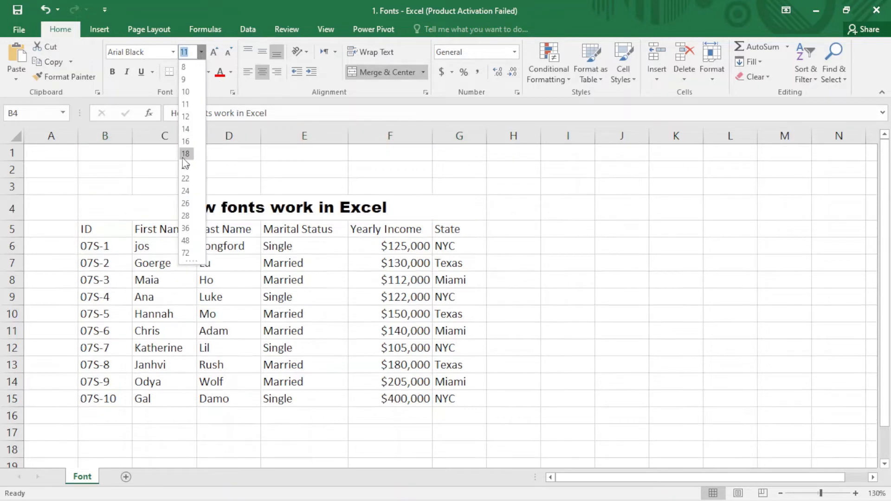
pyautogui.click(188, 229)
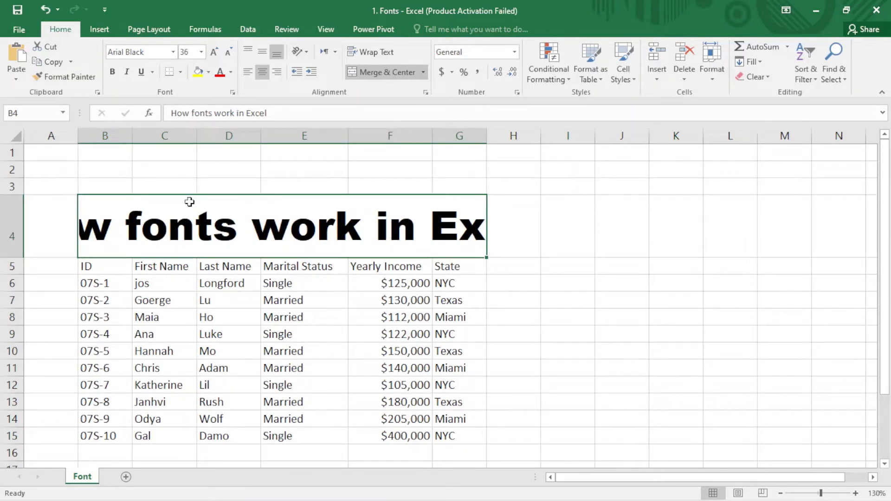
# Increase the title's font size to 48, then reduce it incrementally to 20
pyautogui.click(214, 51)
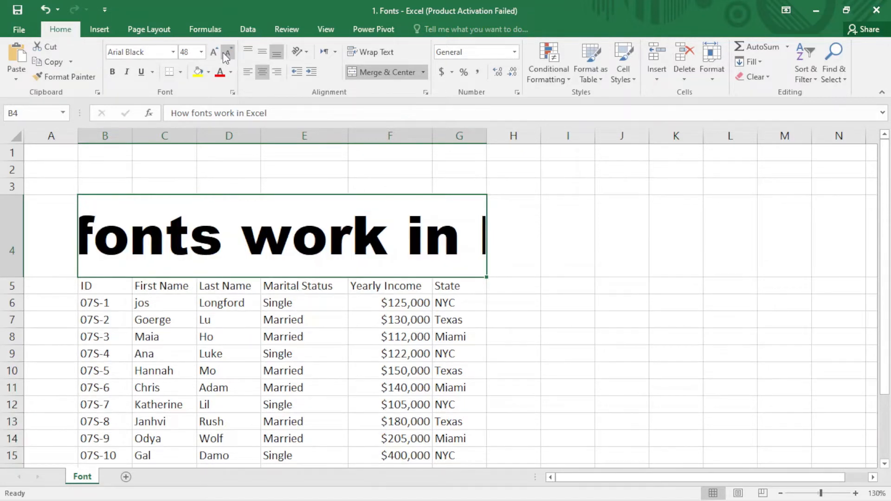
pyautogui.click(227, 55)
pyautogui.click(228, 55)
pyautogui.click(227, 55)
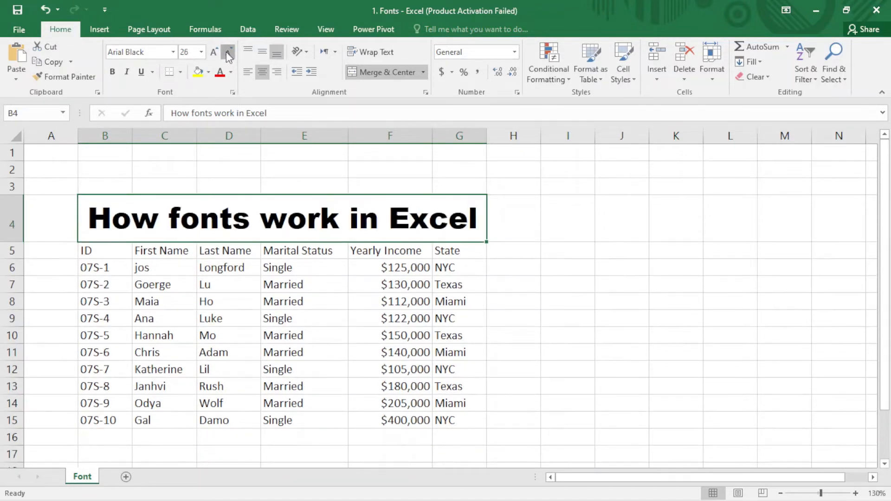
pyautogui.click(227, 53)
pyautogui.click(227, 53)
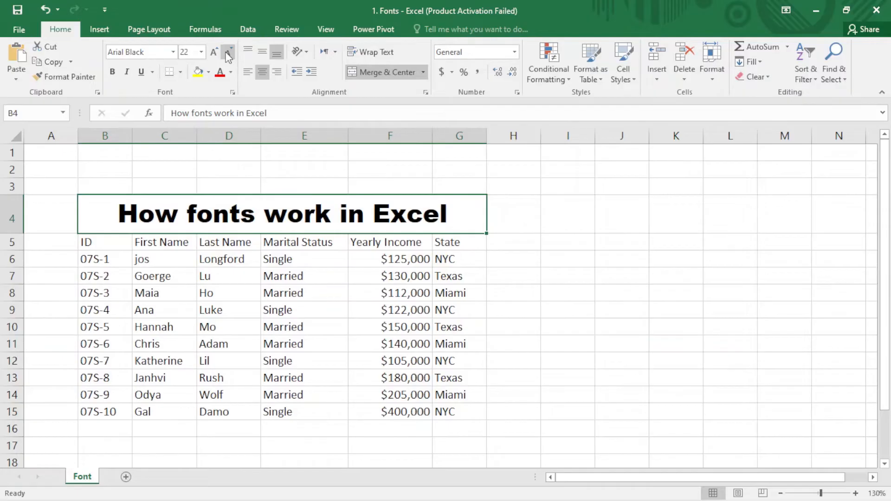
pyautogui.click(227, 55)
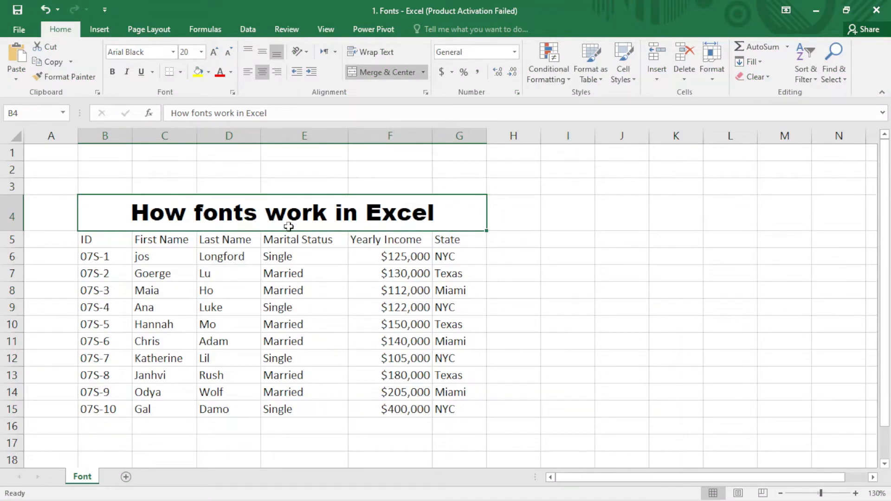
# Make the column headings in B5:G5, from ID to State, bold
pyautogui.click(107, 239)
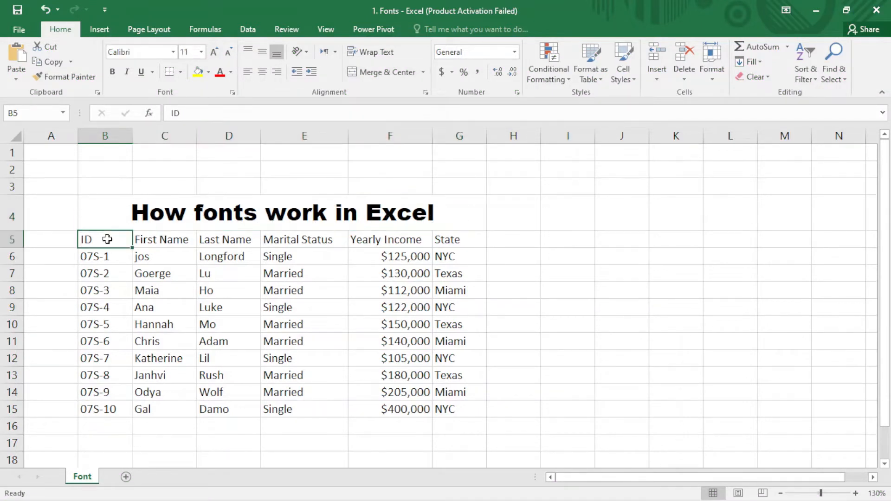
pyautogui.moveTo(108, 239); pyautogui.dragTo(445, 242)
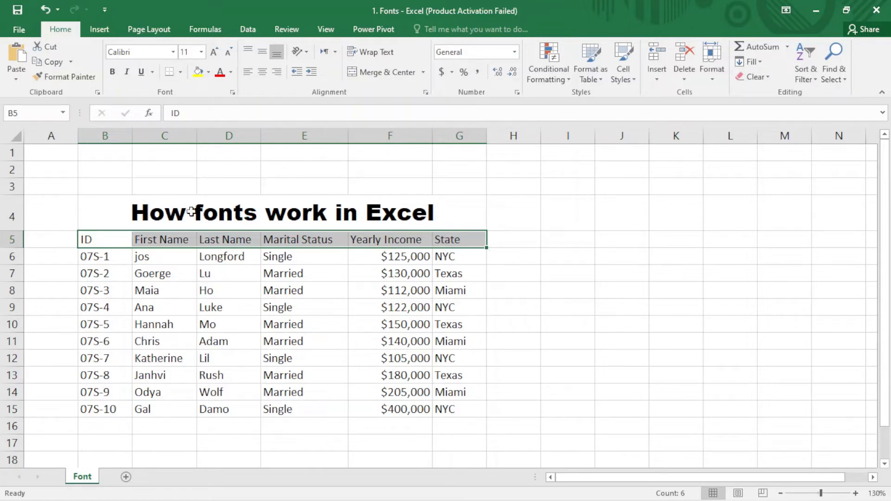
pyautogui.click(112, 72)
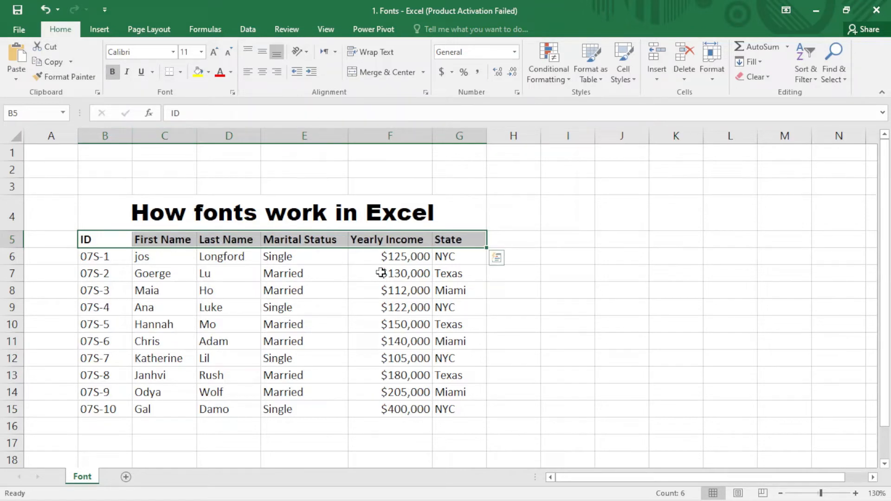
pyautogui.hotkey('ctrl', 'b')
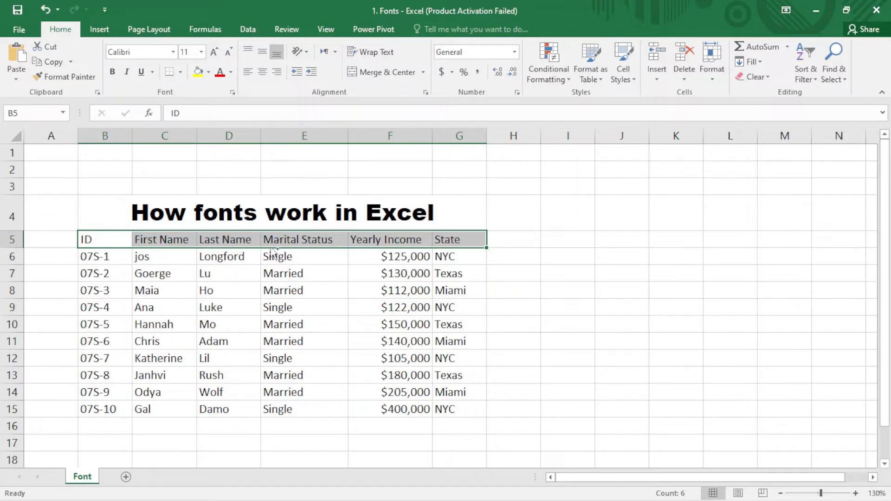
pyautogui.hotkey('ctrl', 'b')
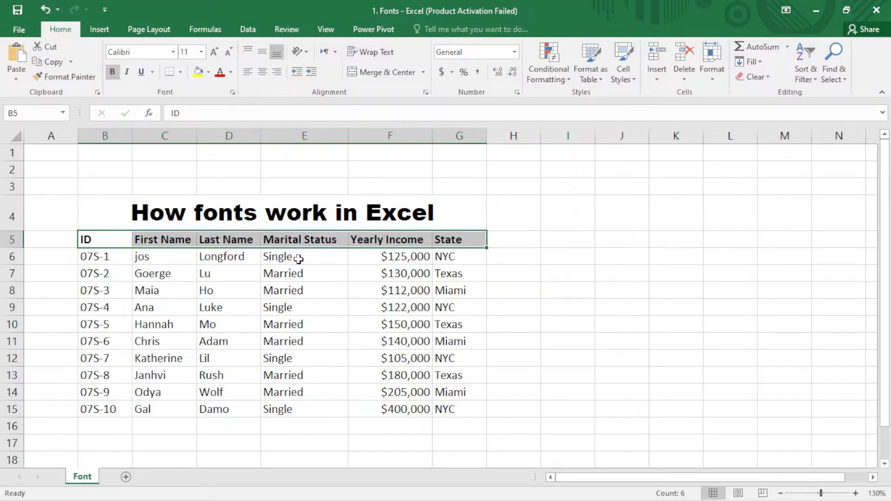
# Italicize all the ID values in B6:B15
pyautogui.click(114, 255)
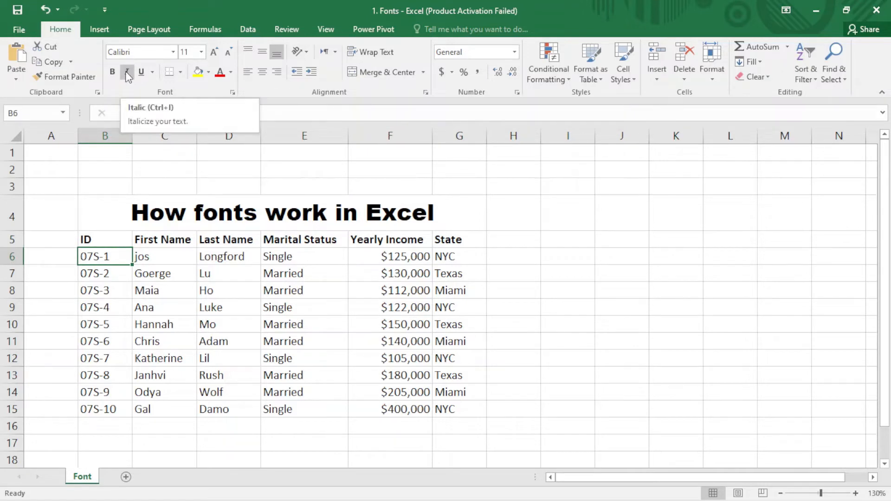
pyautogui.click(125, 71)
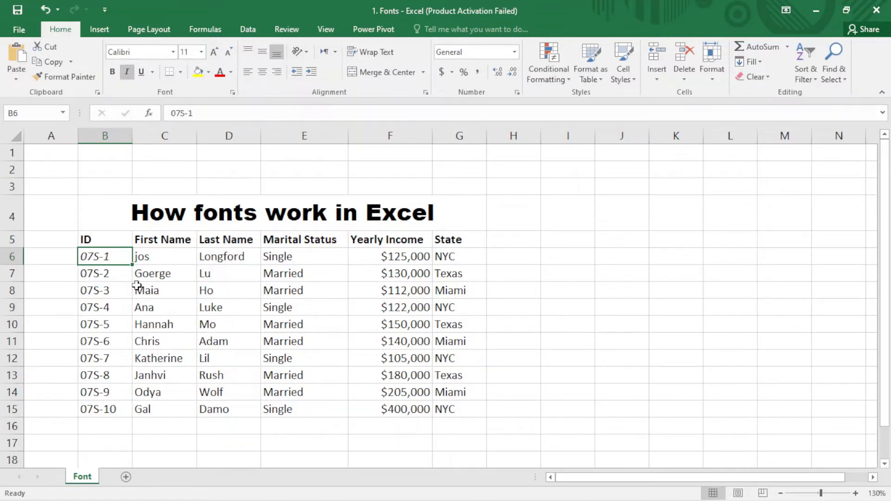
pyautogui.click(123, 271)
pyautogui.click(120, 257)
pyautogui.moveTo(112, 407); pyautogui.dragTo(116, 255)
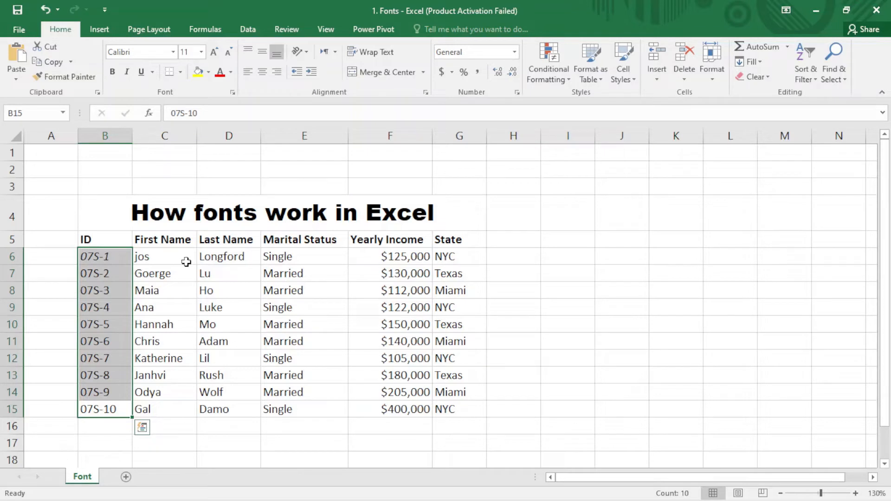
pyautogui.hotkey('ctrl', 'i')
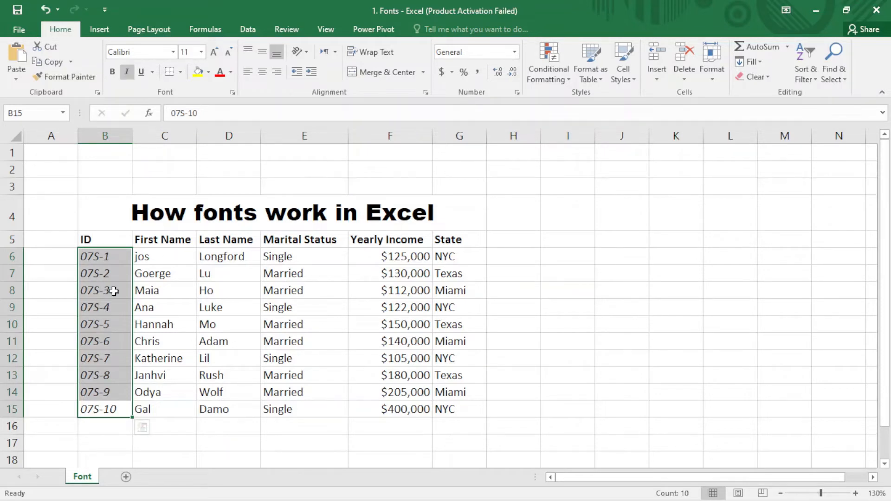
pyautogui.click(98, 320)
pyautogui.click(97, 358)
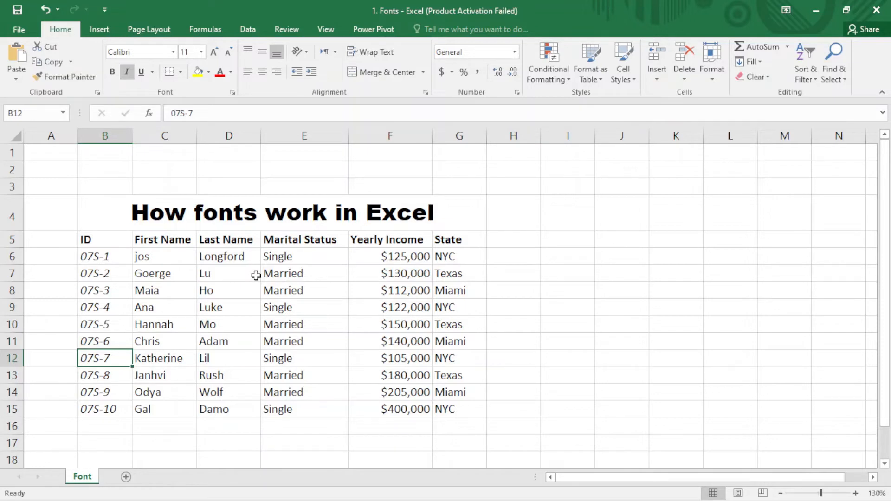
# Apply a single underline to the merged title in row 4
pyautogui.click(274, 217)
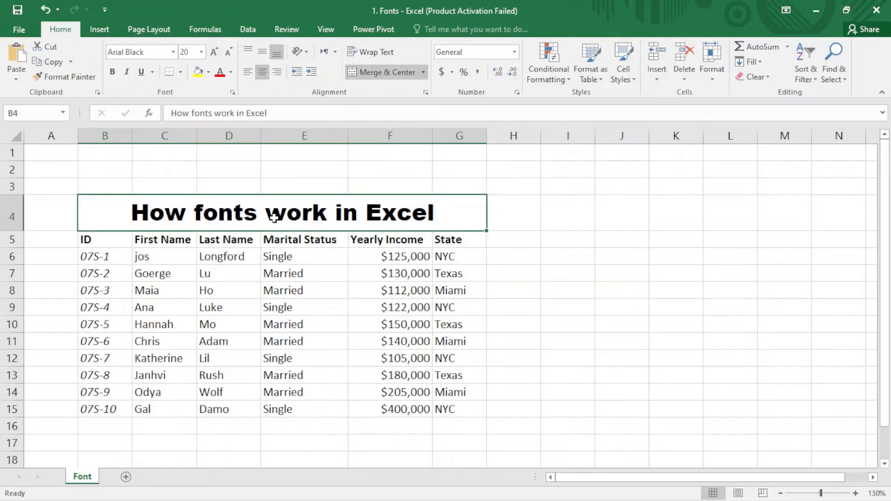
pyautogui.click(150, 72)
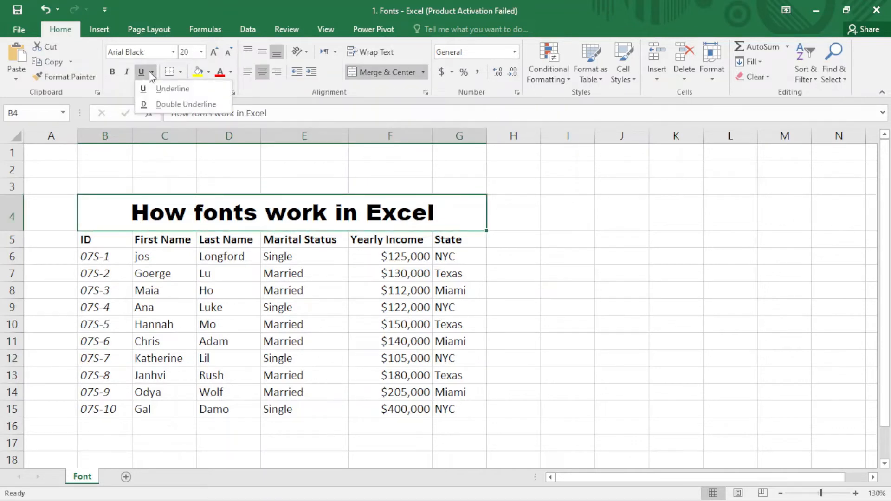
pyautogui.click(174, 92)
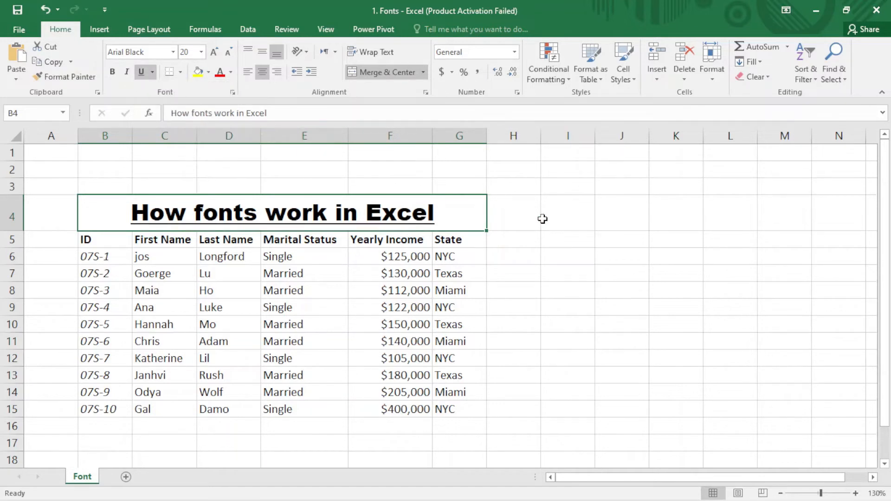
pyautogui.click(572, 222)
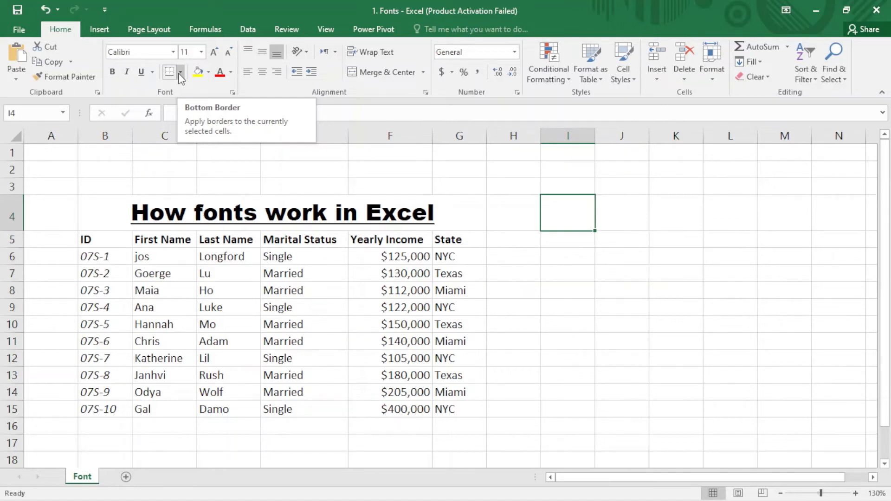
# Apply All Borders to the table range C5:G15, from First Name to State
pyautogui.click(222, 210)
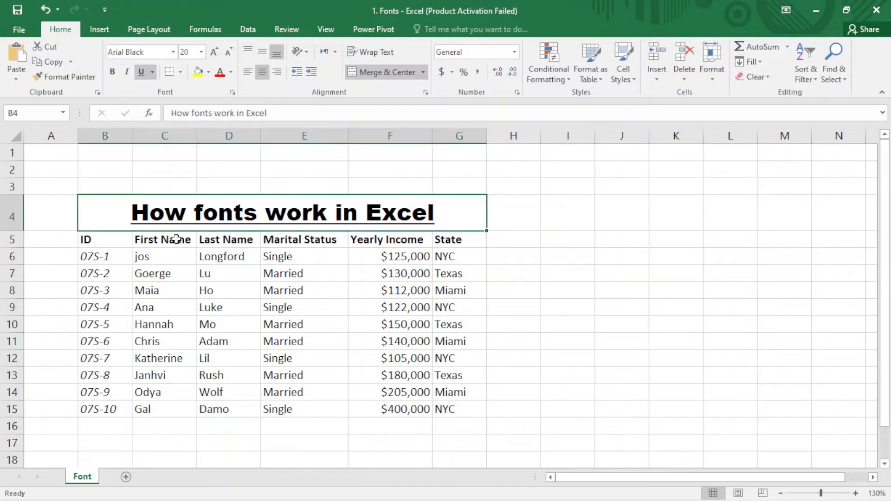
pyautogui.click(147, 238)
pyautogui.moveTo(146, 238); pyautogui.dragTo(448, 413)
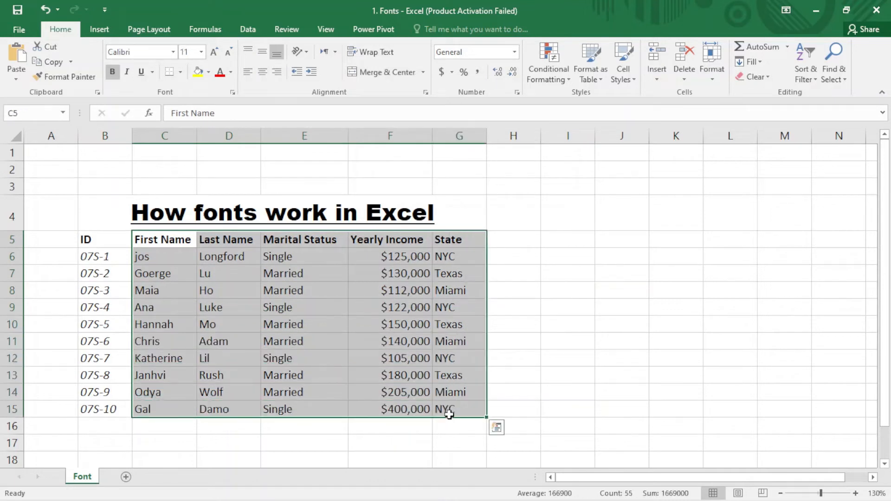
pyautogui.click(180, 73)
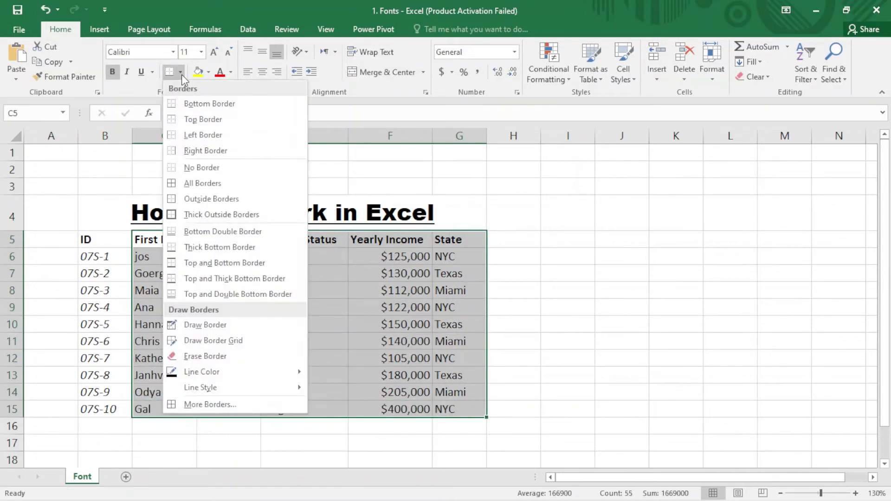
pyautogui.click(207, 183)
pyautogui.click(510, 239)
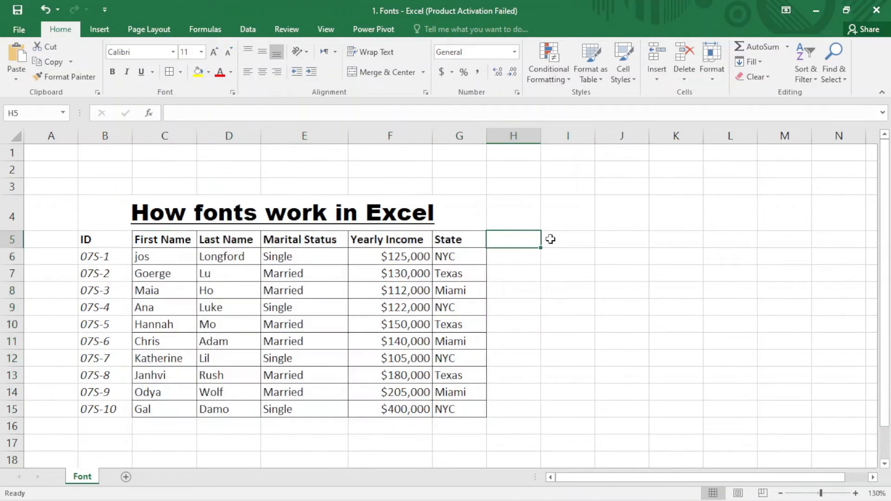
pyautogui.click(588, 293)
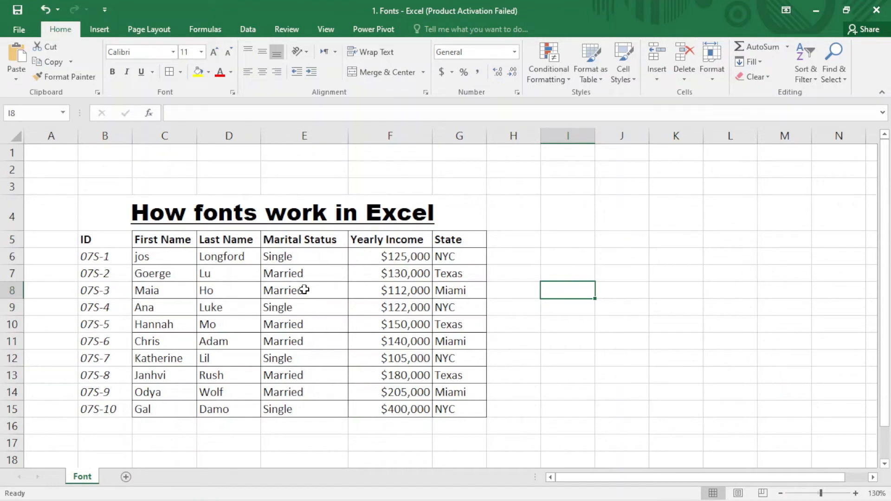
# Apply Thick Outside Borders around the title and the whole table, B4:G15
pyautogui.click(95, 205)
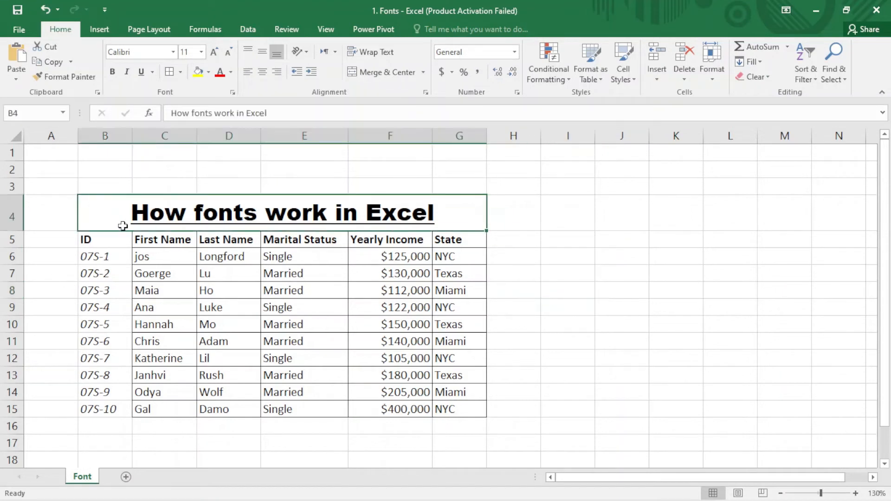
pyautogui.moveTo(122, 226); pyautogui.dragTo(212, 408)
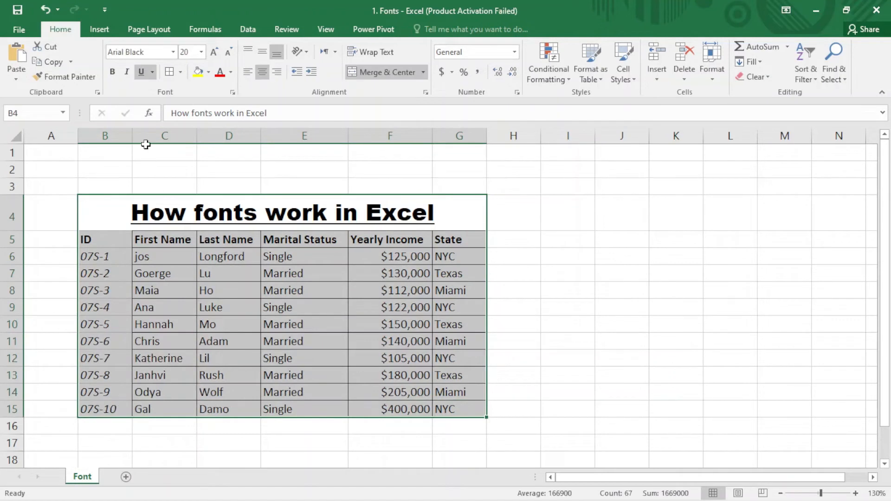
pyautogui.click(180, 73)
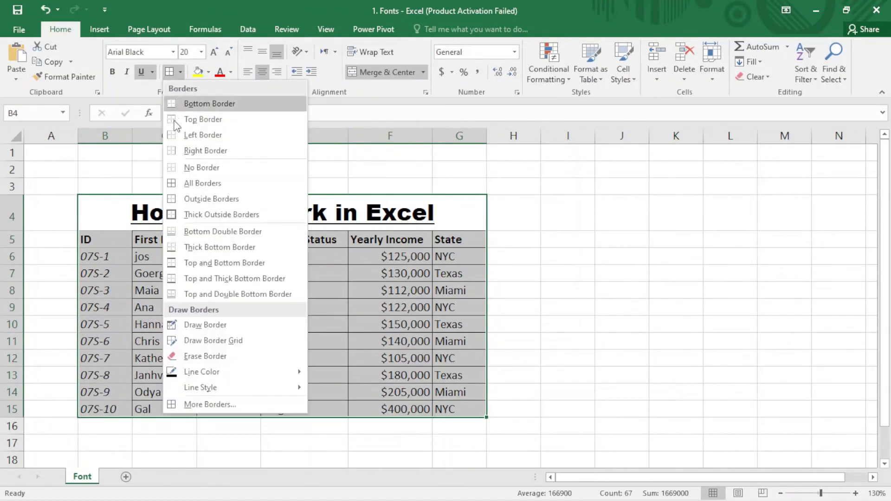
pyautogui.click(200, 217)
pyautogui.click(552, 234)
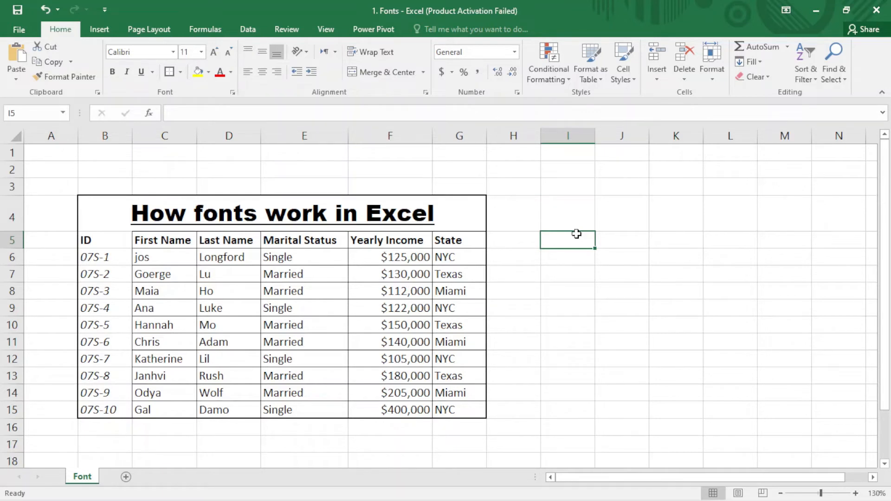
# Remove the underline from the title "How fonts work in Excel"
pyautogui.click(284, 212)
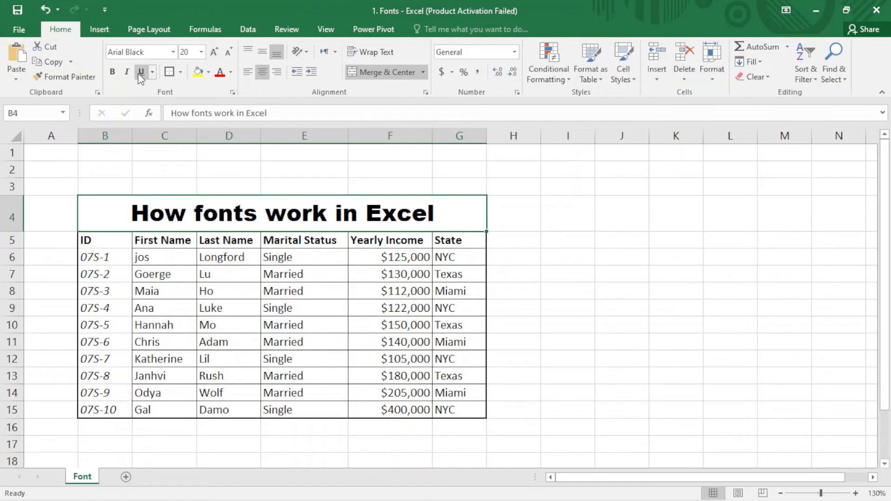
pyautogui.click(235, 169)
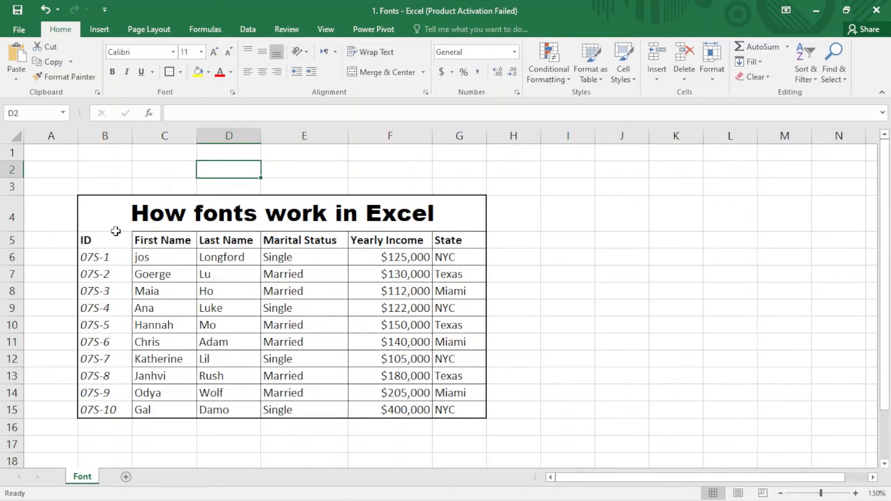
# Fill the header row B5:G5, from ID to State, with the medium-light green theme color
pyautogui.moveTo(116, 237); pyautogui.dragTo(462, 238)
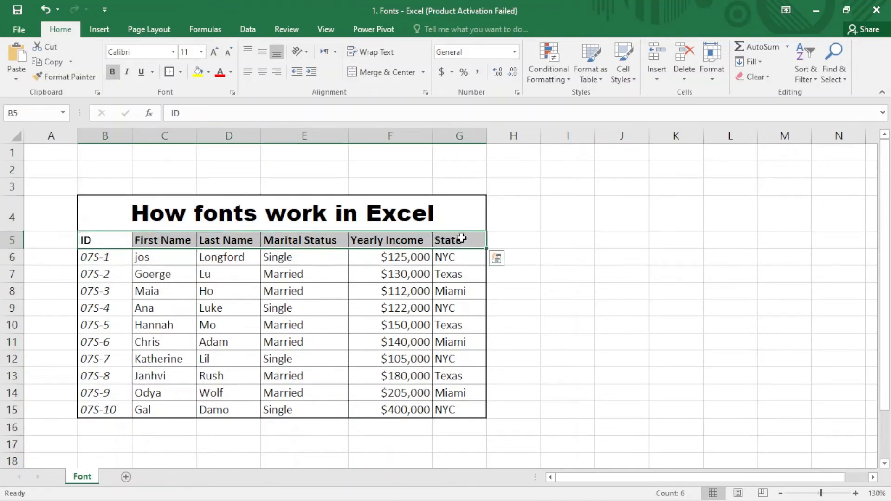
pyautogui.click(208, 75)
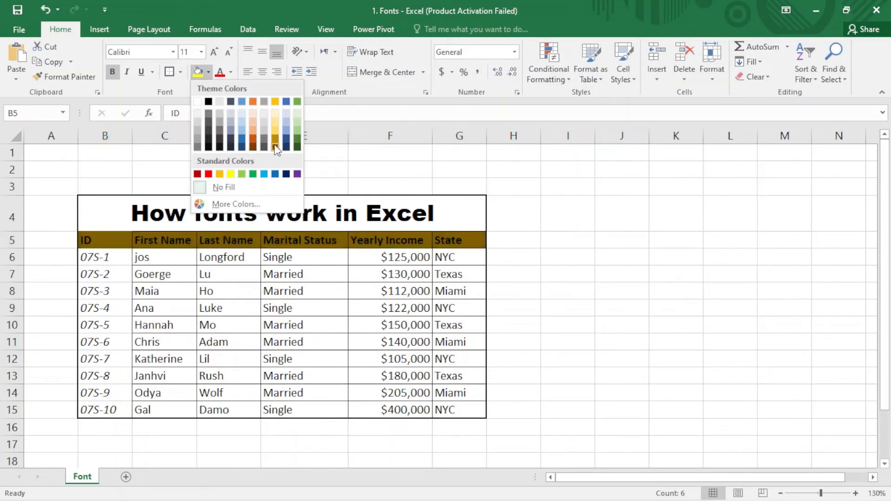
pyautogui.click(294, 131)
pyautogui.click(380, 172)
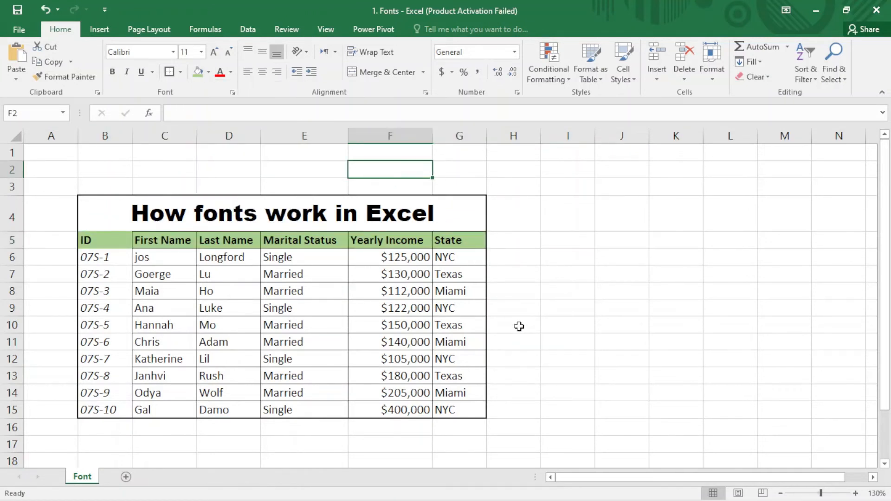
# Fill the ID cells B6:B15 with the same green as the header row
pyautogui.moveTo(114, 258); pyautogui.dragTo(125, 410)
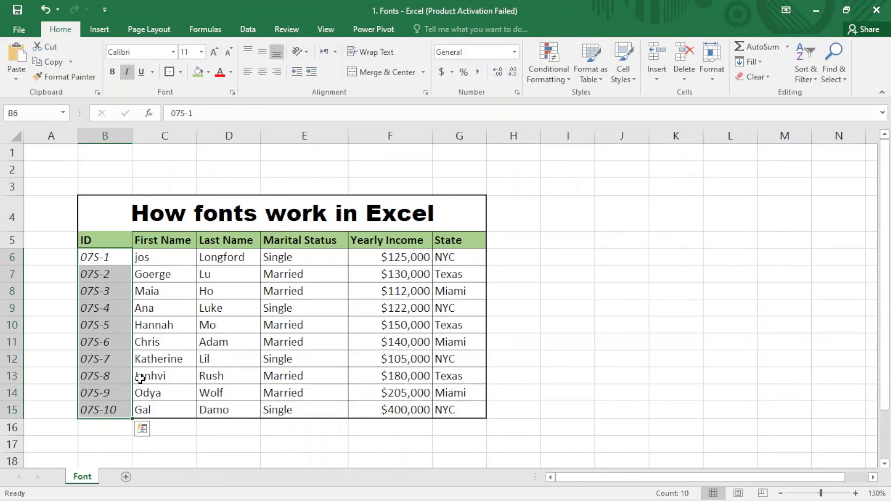
pyautogui.click(196, 76)
pyautogui.click(253, 323)
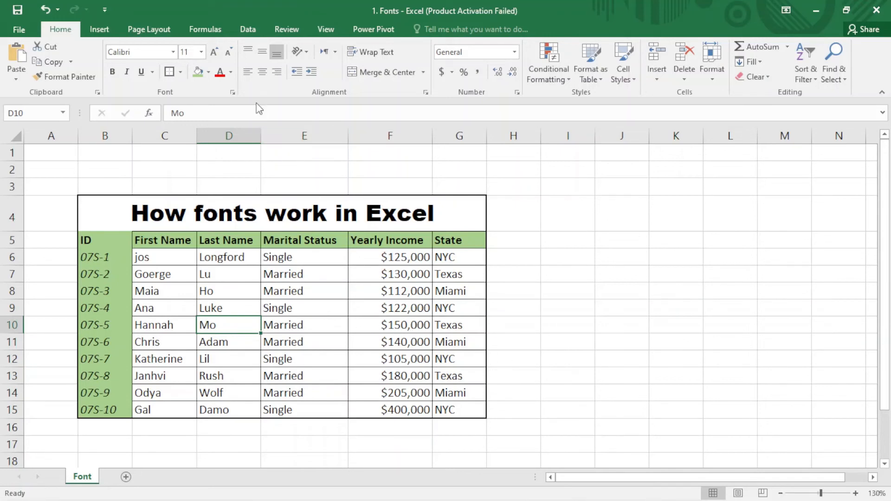
# Change the font color of the title "How fonts work in Excel" to the darker green theme shade
pyautogui.click(238, 214)
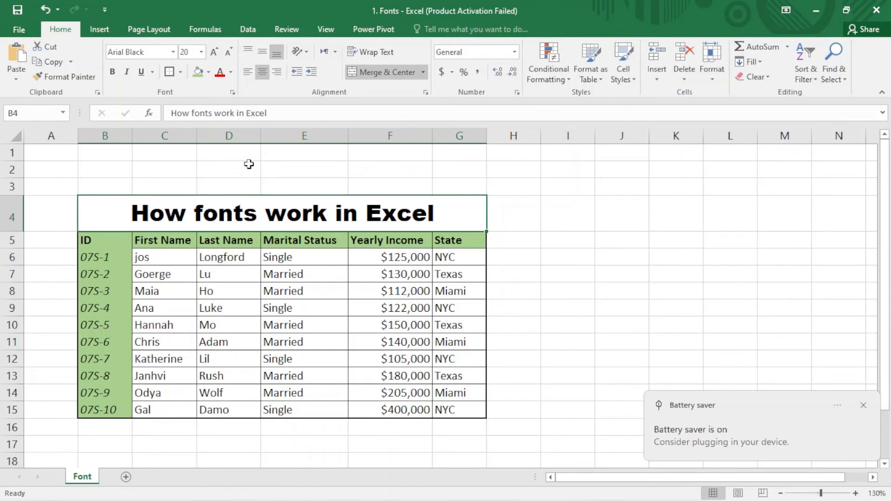
pyautogui.click(230, 73)
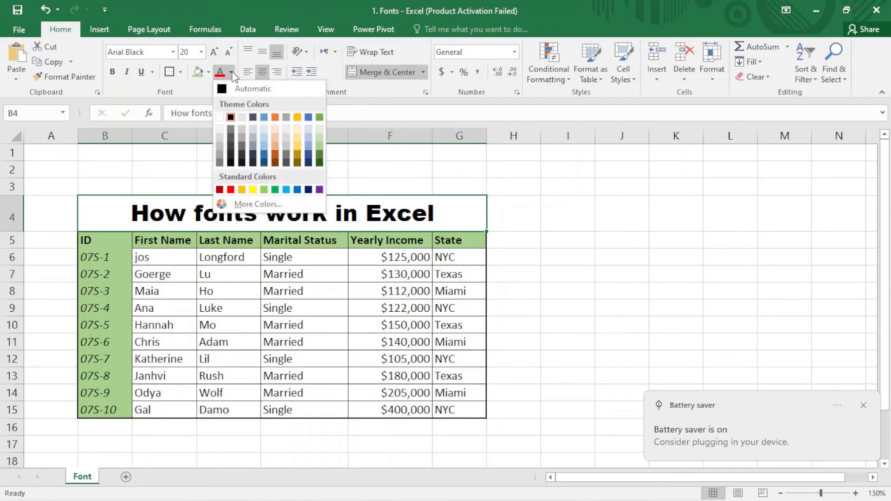
pyautogui.click(319, 153)
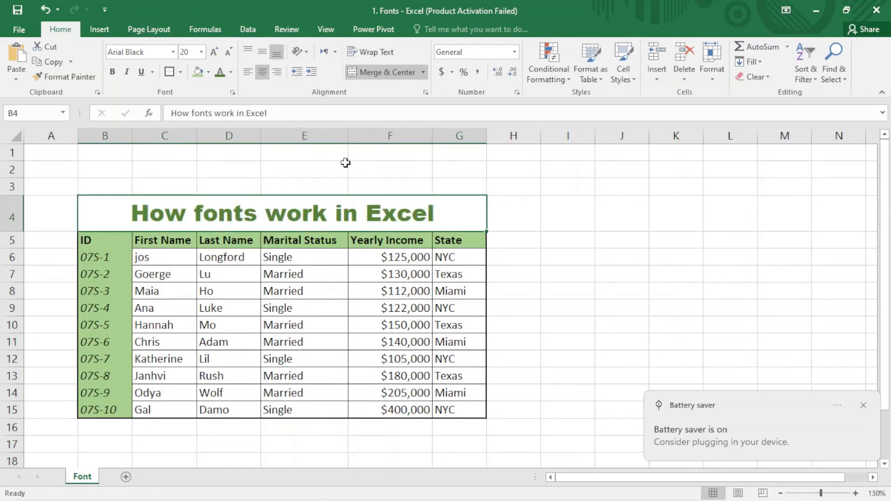
pyautogui.click(357, 168)
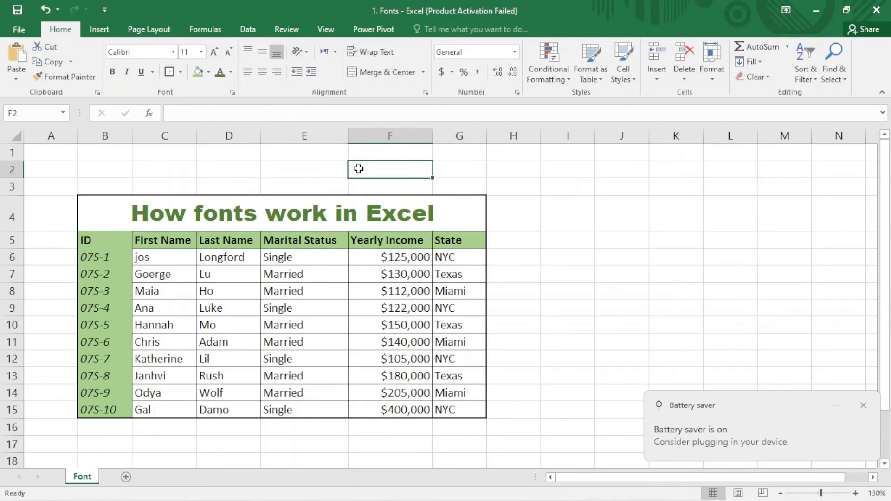
pyautogui.click(441, 343)
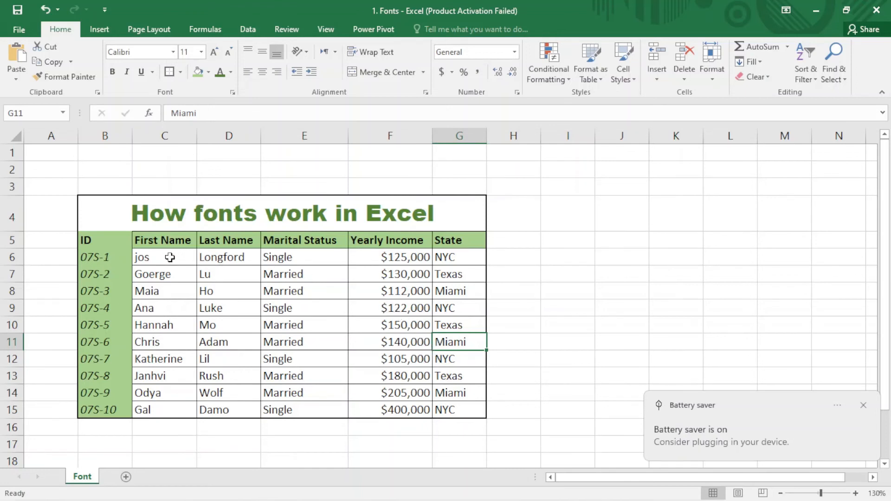
# Fill the range C6:G16 with a green theme shade one step lighter than the header row
pyautogui.moveTo(171, 257); pyautogui.dragTo(463, 431)
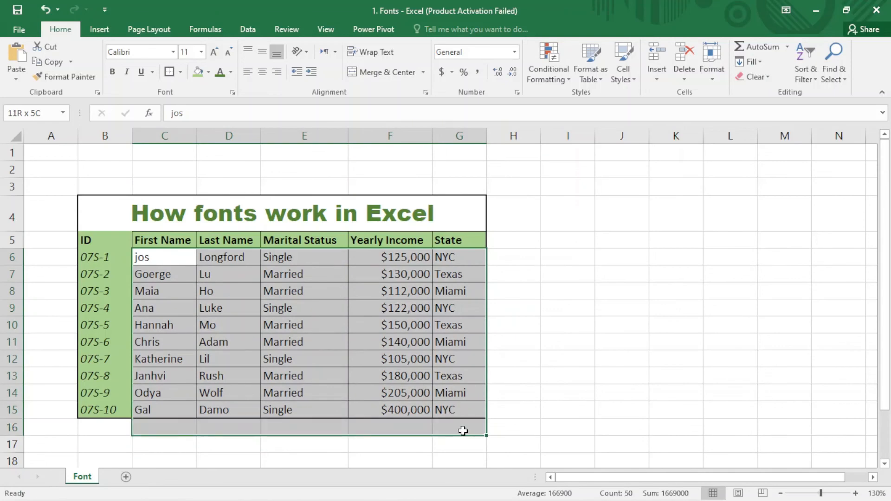
pyautogui.click(208, 72)
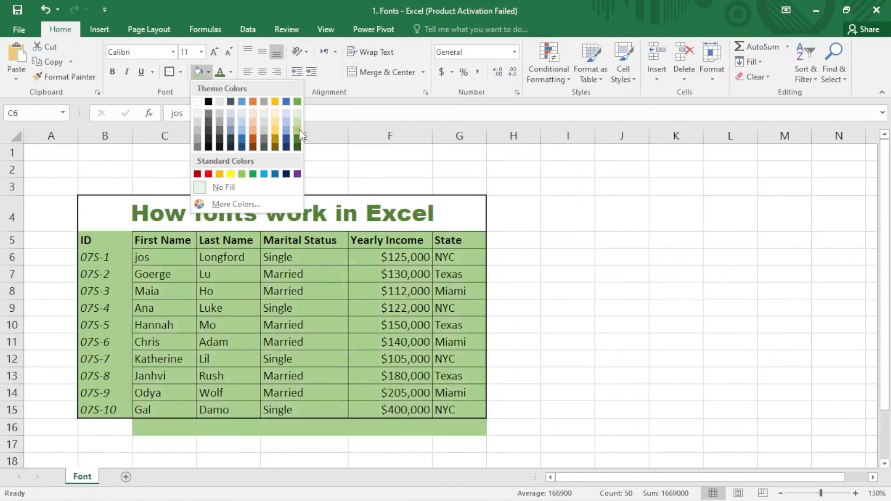
pyautogui.click(297, 121)
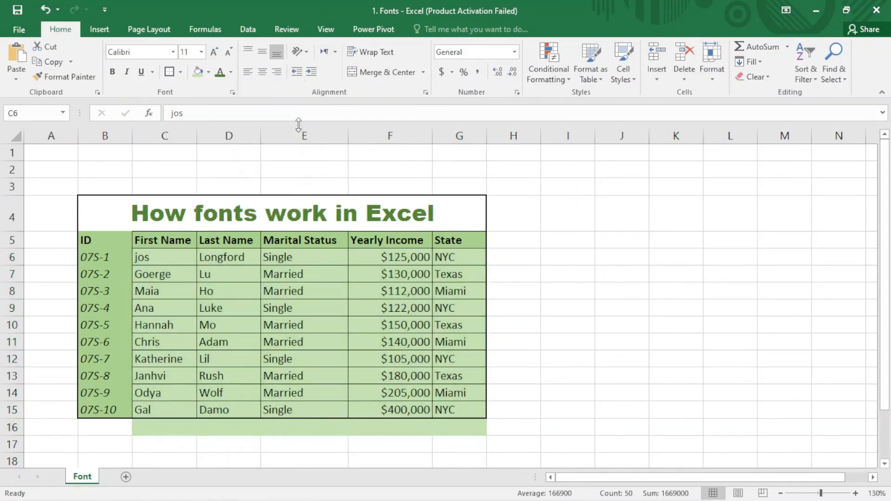
pyautogui.click(628, 420)
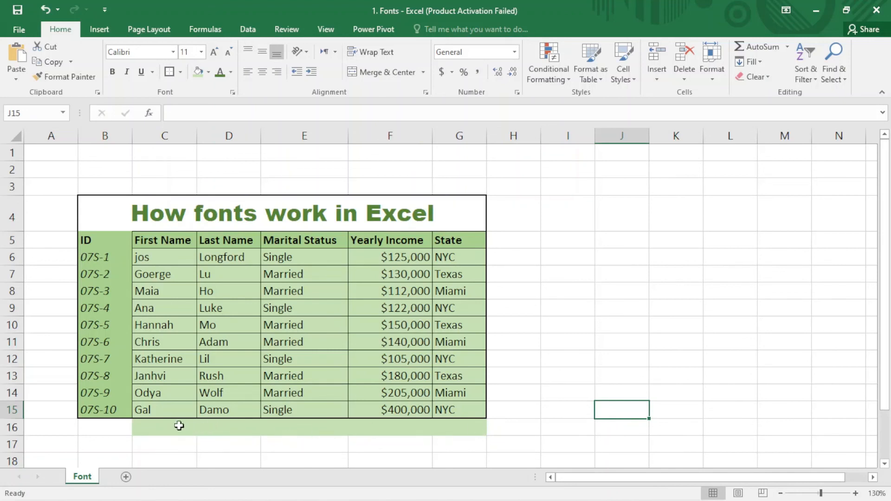
# Remove the fill from the empty cells C16:G16 below the table using No Fill
pyautogui.moveTo(179, 427); pyautogui.dragTo(473, 432)
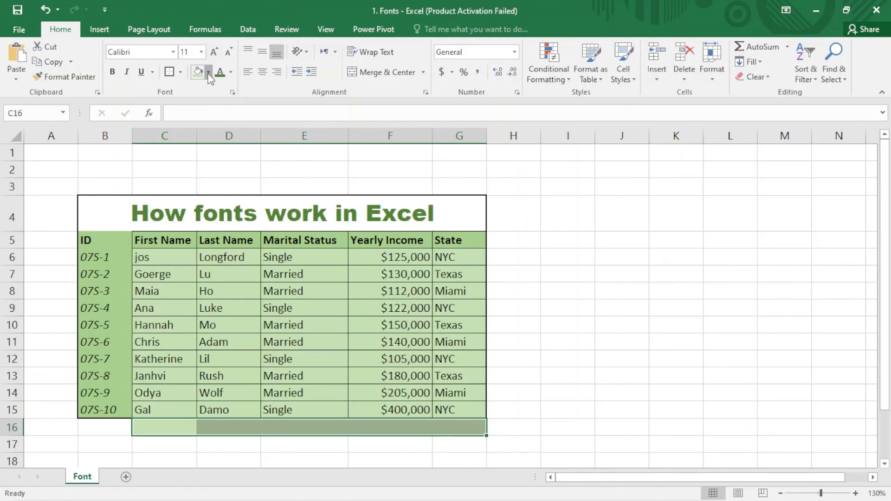
pyautogui.click(209, 72)
pyautogui.click(219, 184)
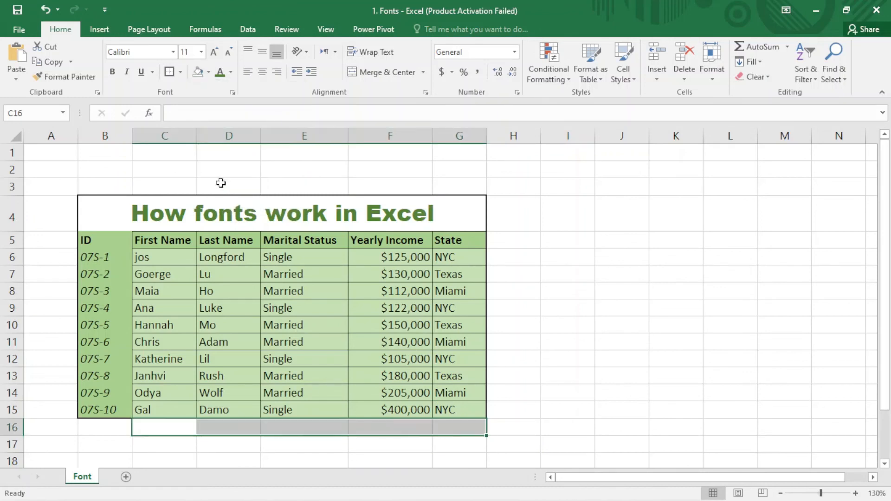
pyautogui.click(531, 395)
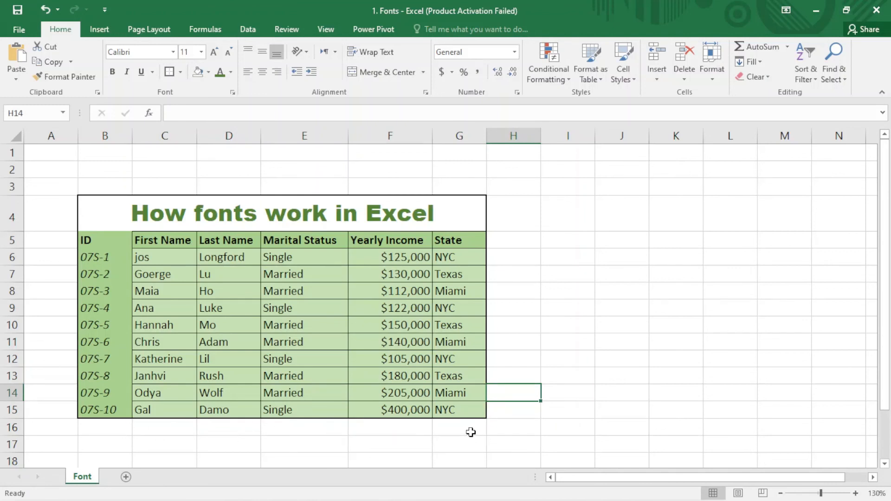
pyautogui.click(374, 330)
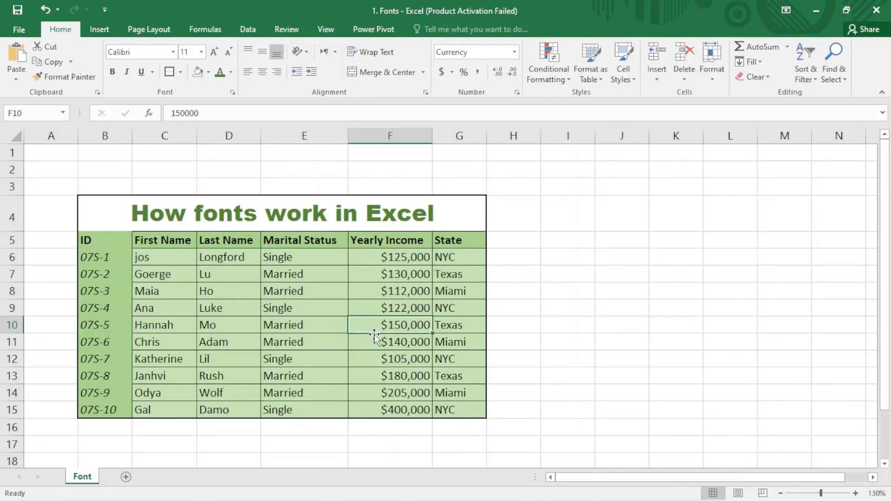